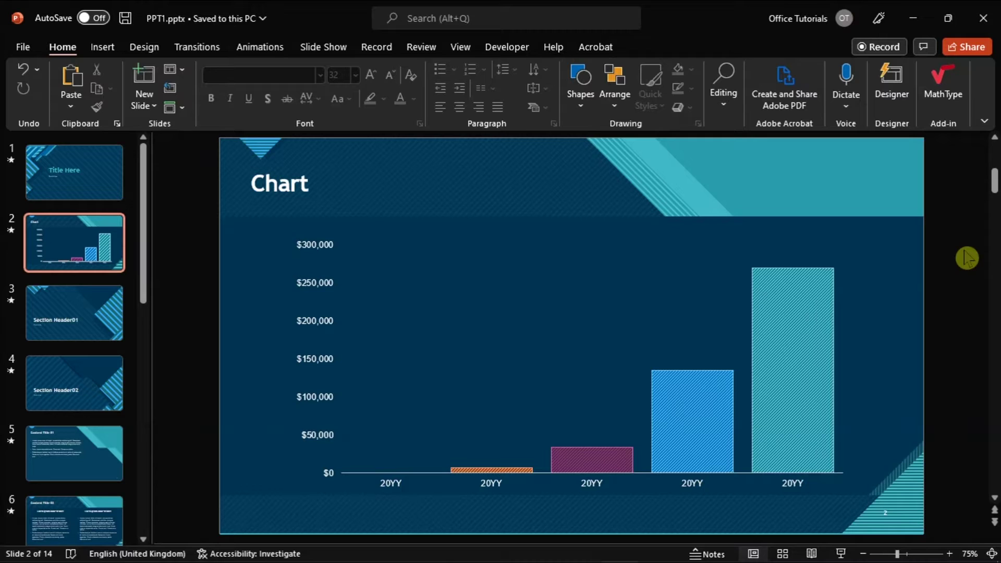
Insert a new Title Only slide after the chart slide (slide 2)
{"action": "left_click", "coordinate": [84, 279]}
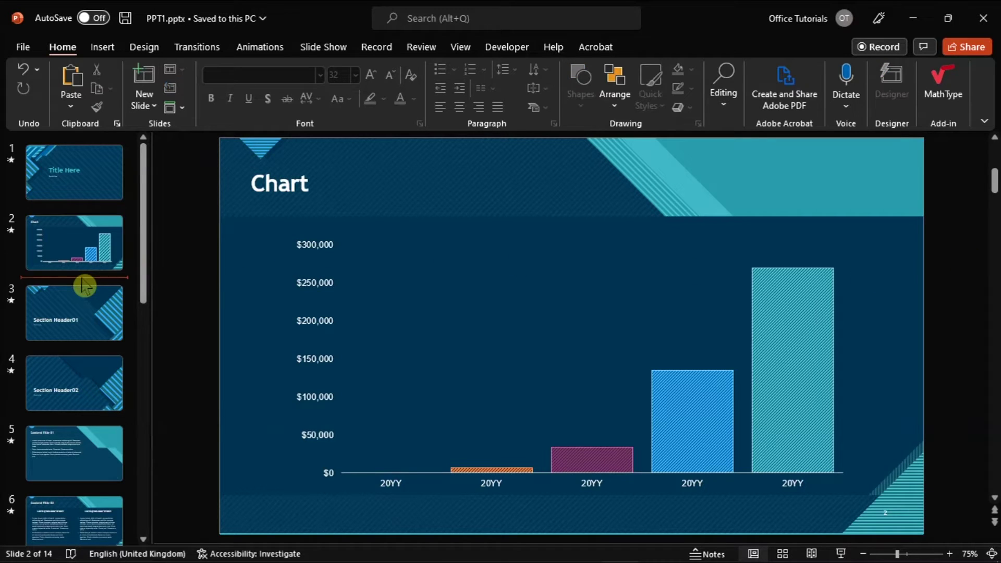
{"action": "left_click", "coordinate": [149, 106]}
{"action": "left_click", "coordinate": [251, 181]}
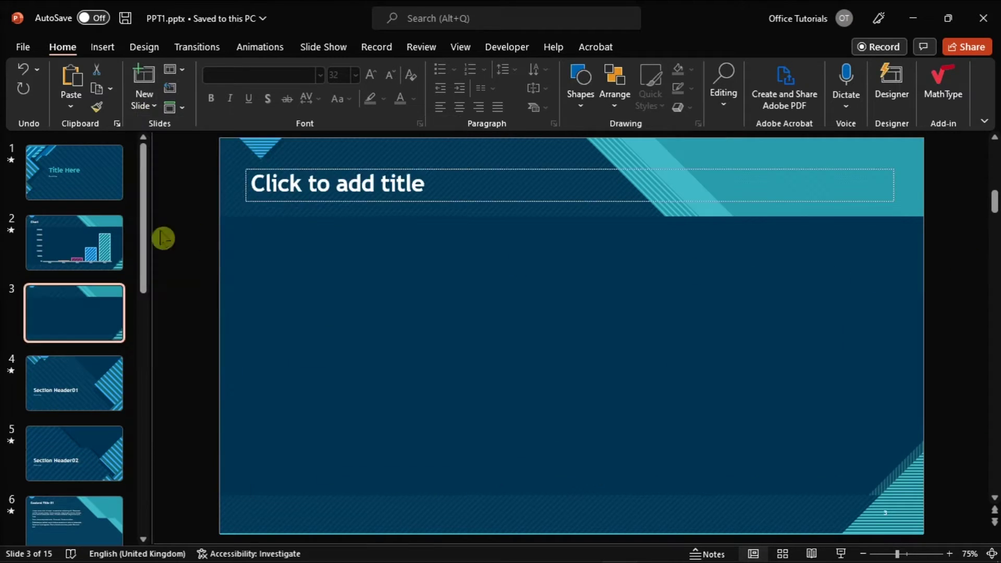
{"action": "left_click", "coordinate": [78, 248]}
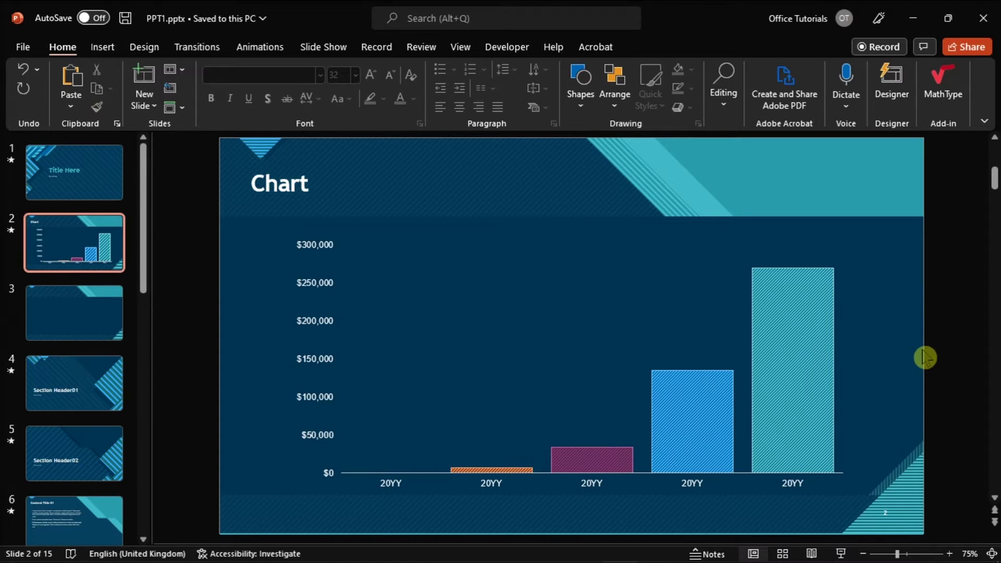
Select all objects on the chart slide and copy them
{"action": "key", "text": "ctrl+a"}
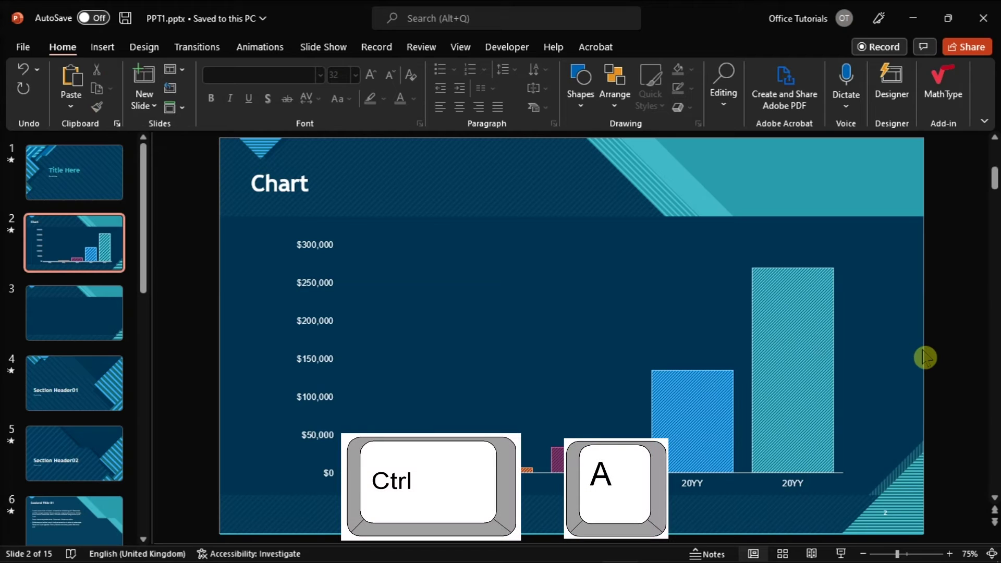
{"action": "key", "text": "ctrl+a"}
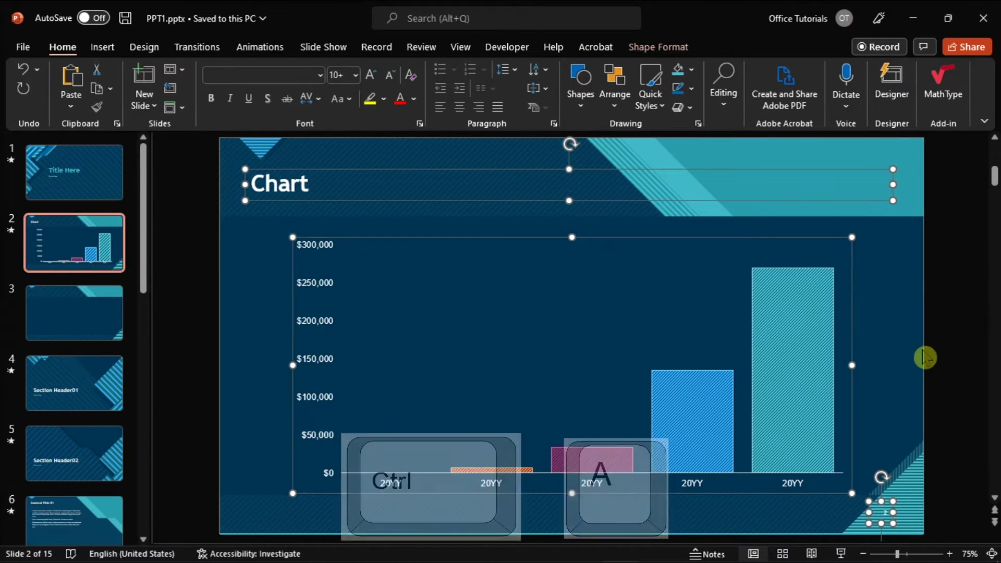
{"action": "right_click", "coordinate": [713, 284]}
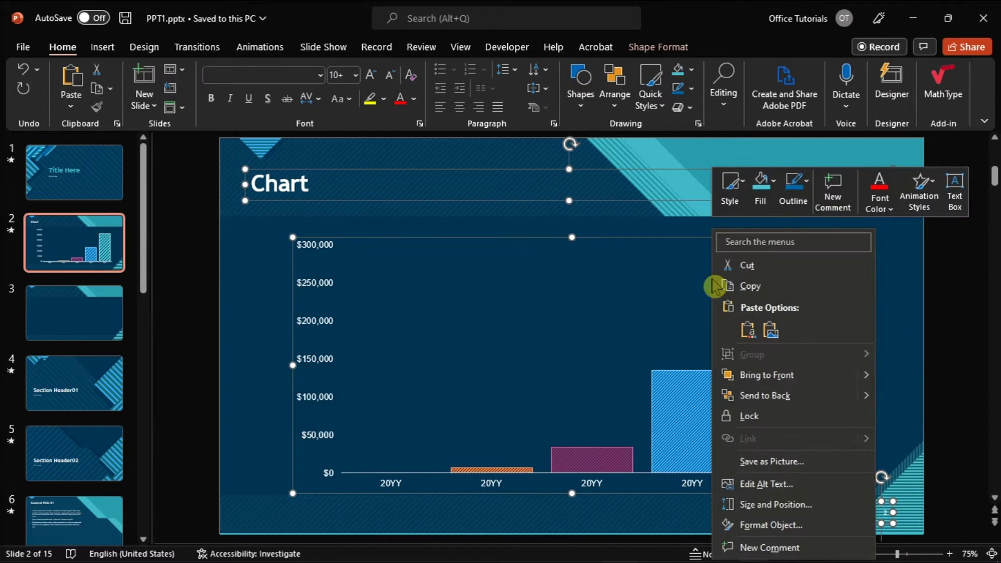
{"action": "left_click", "coordinate": [755, 288]}
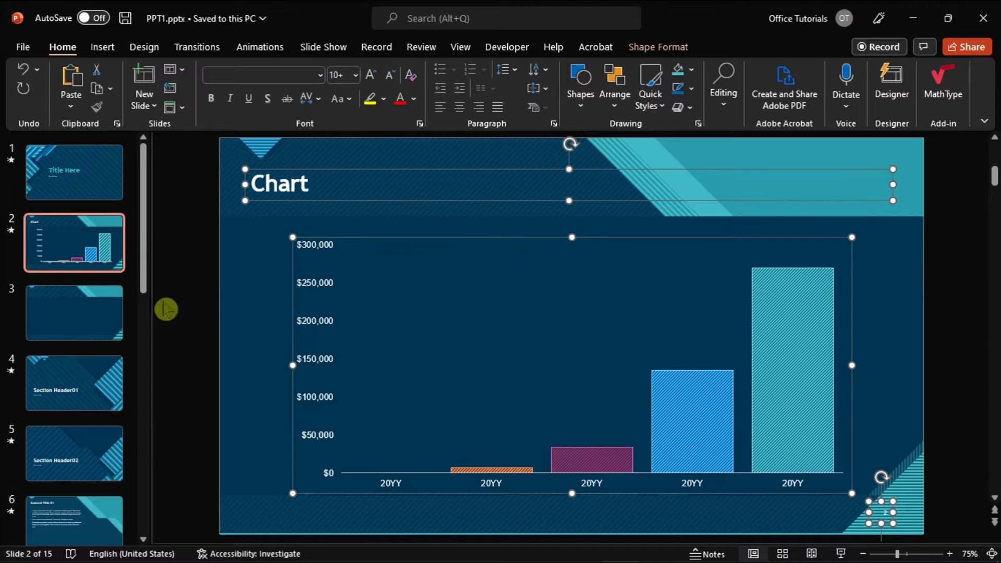
Paste the copied title and chart onto the new slide 3
{"action": "left_click", "coordinate": [84, 310]}
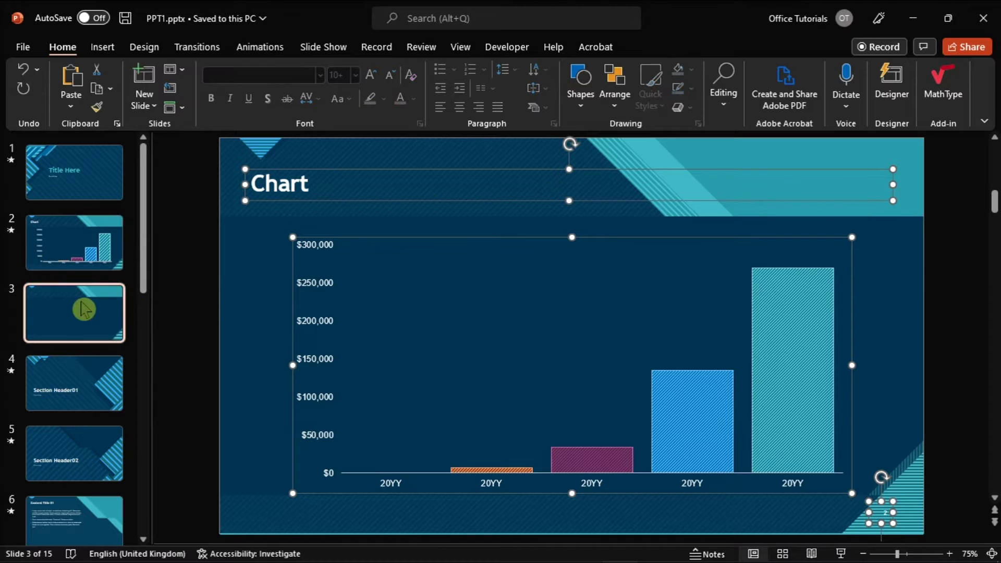
{"action": "right_click", "coordinate": [538, 305]}
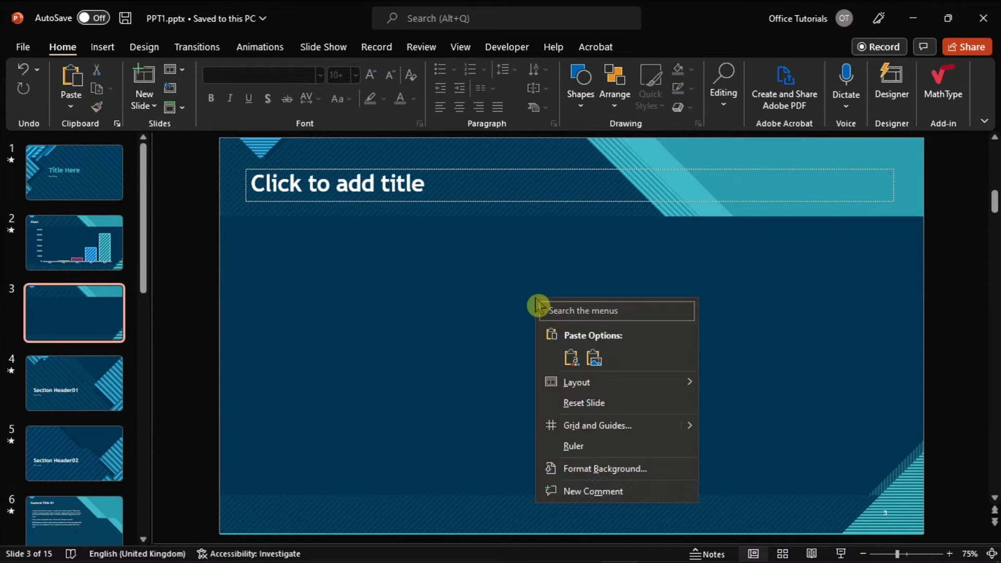
{"action": "left_click", "coordinate": [570, 357]}
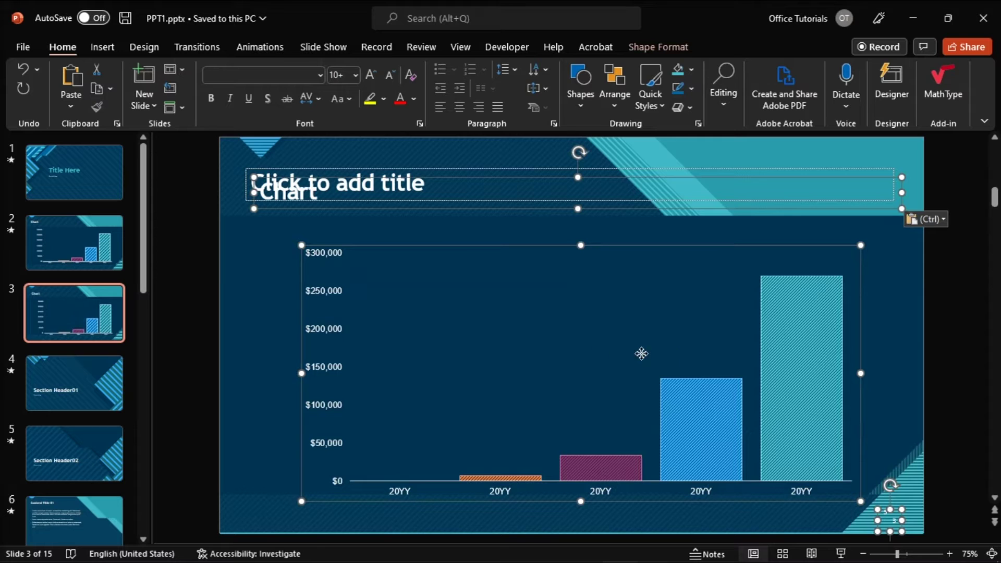
{"action": "left_click", "coordinate": [894, 357]}
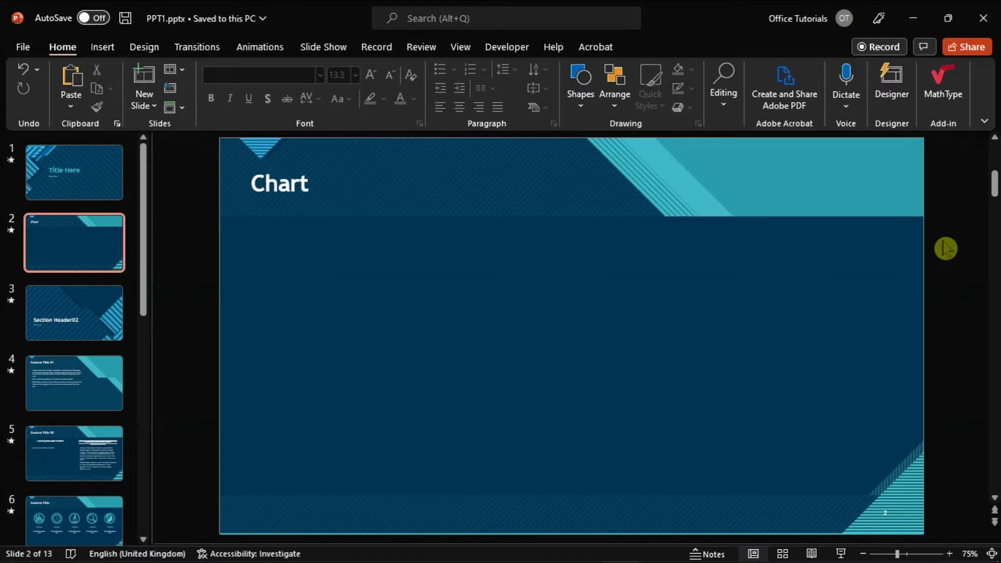
Load new ppt\PPT1.pptx into the Reuse Slides pane
{"action": "left_click", "coordinate": [144, 101]}
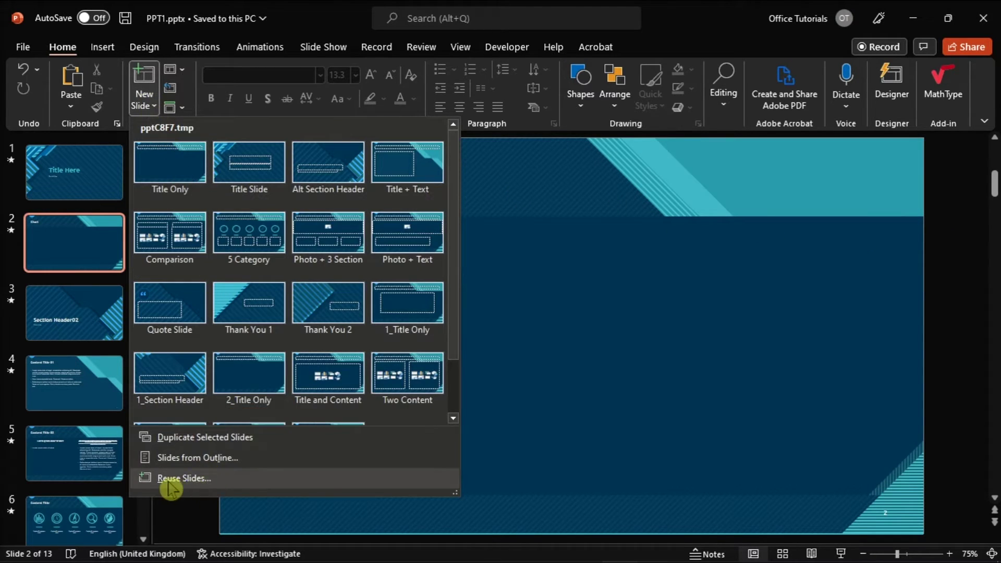
{"action": "left_click", "coordinate": [188, 480]}
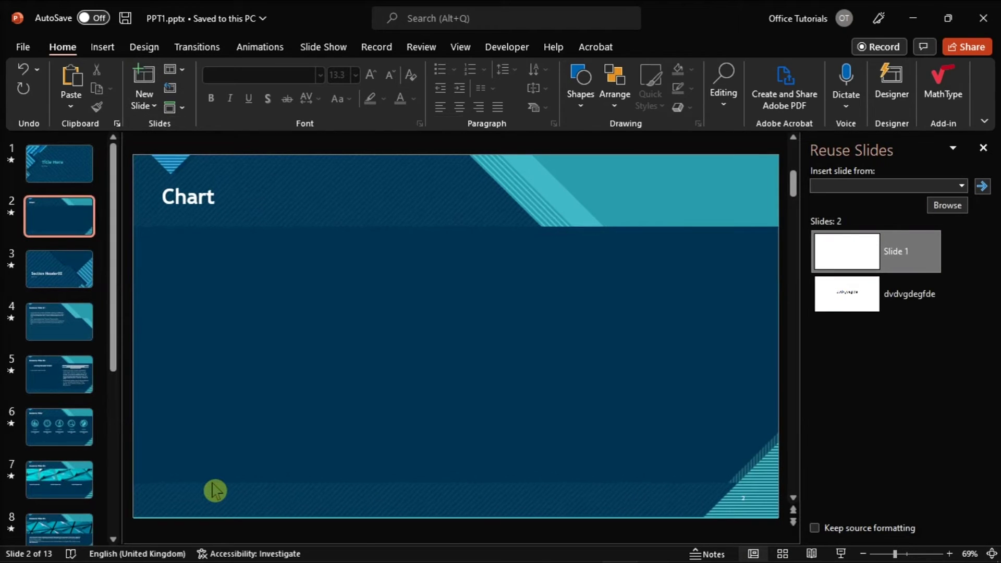
{"action": "left_click", "coordinate": [945, 207]}
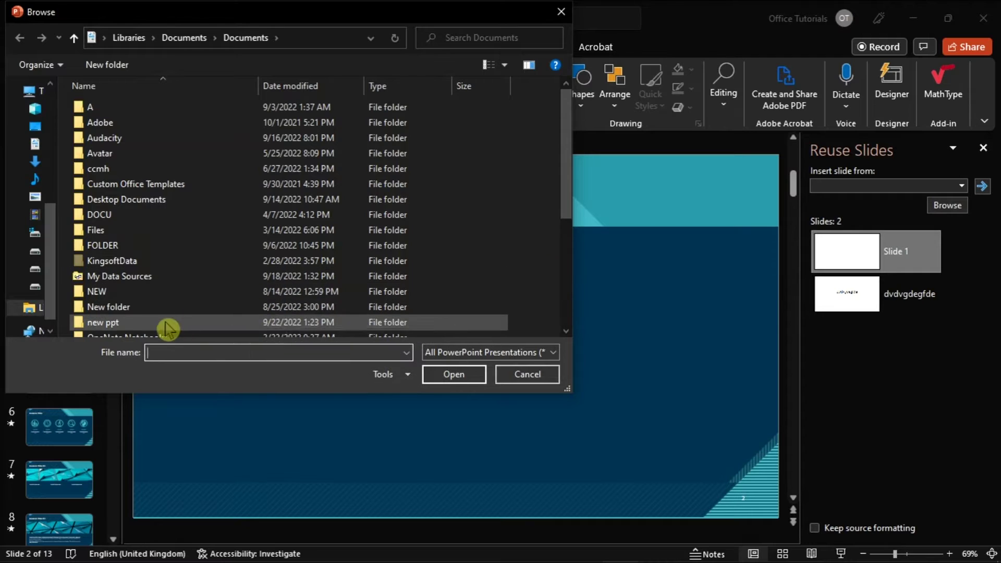
{"action": "double_click", "coordinate": [163, 327]}
{"action": "double_click", "coordinate": [179, 109]}
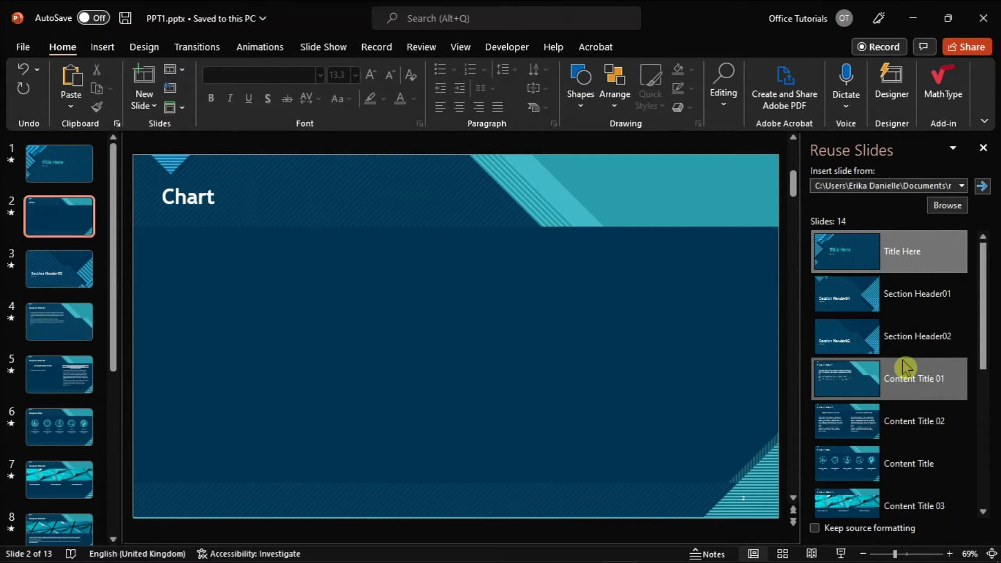
{"action": "scroll", "coordinate": [904, 366], "scroll_direction": "down", "scroll_amount": 3}
{"action": "scroll", "coordinate": [904, 367], "scroll_direction": "down", "scroll_amount": 3}
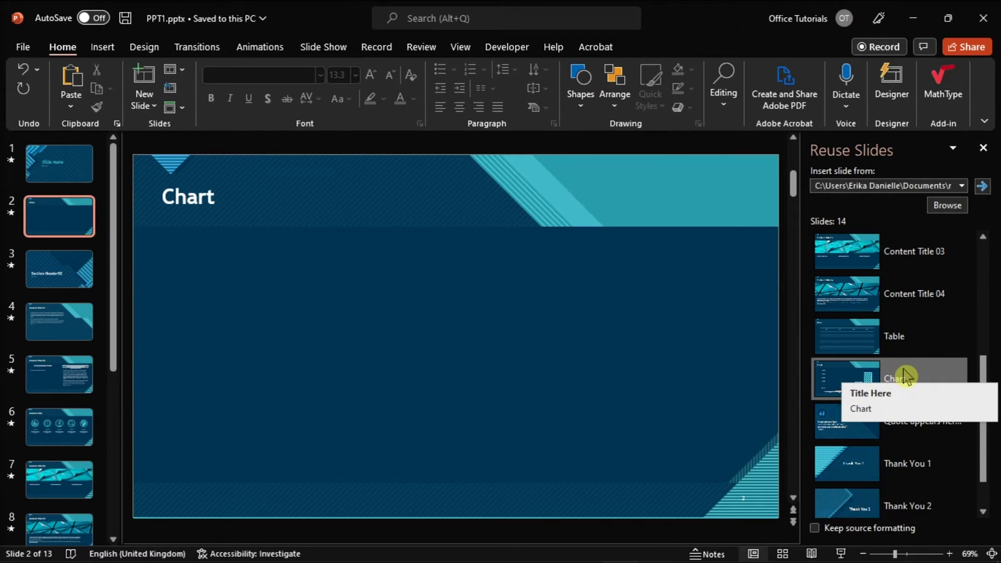
Insert the Chart slide from PPT1.pptx into the deck as slide 3
{"action": "left_click", "coordinate": [904, 377]}
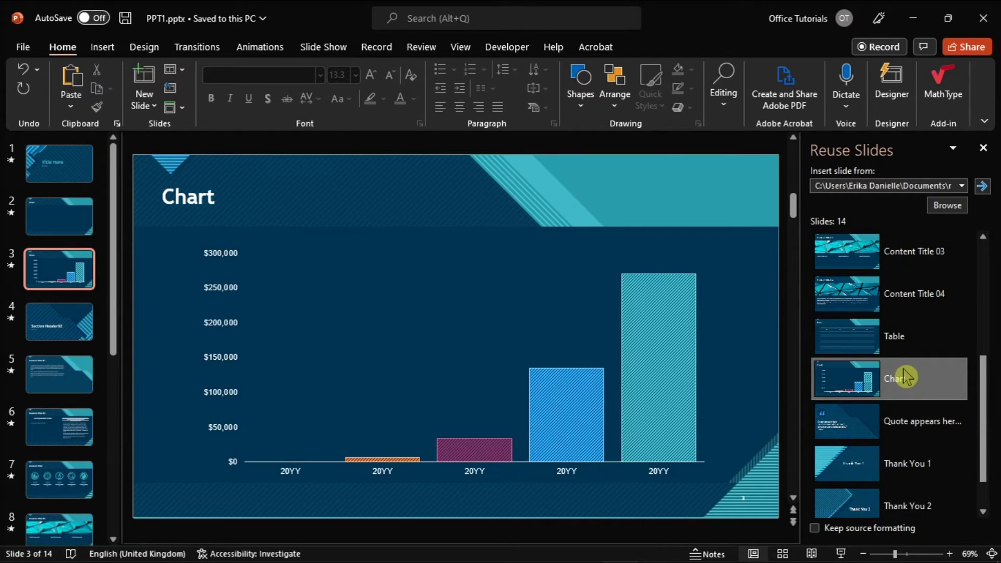
{"action": "right_click", "coordinate": [904, 378]}
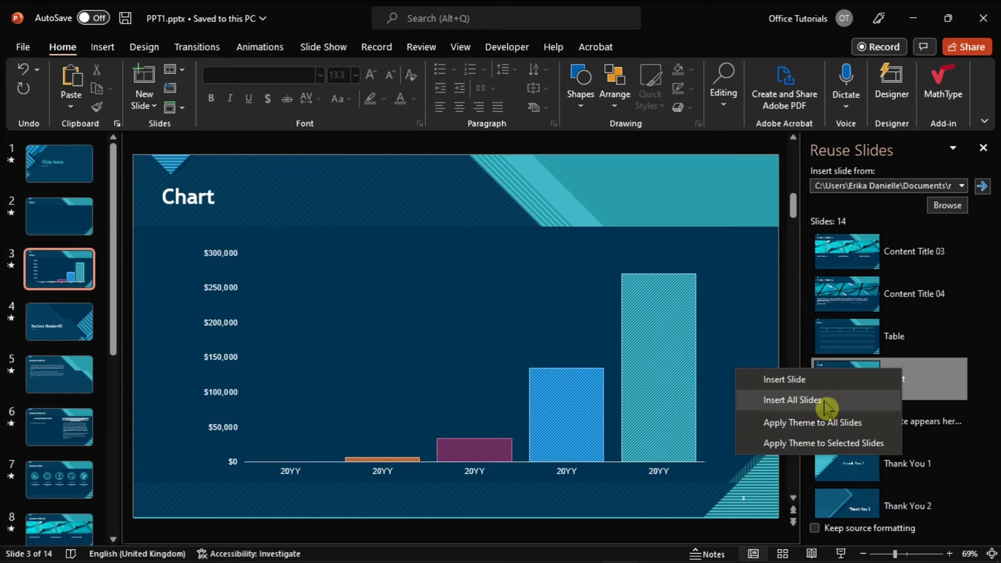
{"action": "left_click", "coordinate": [78, 225]}
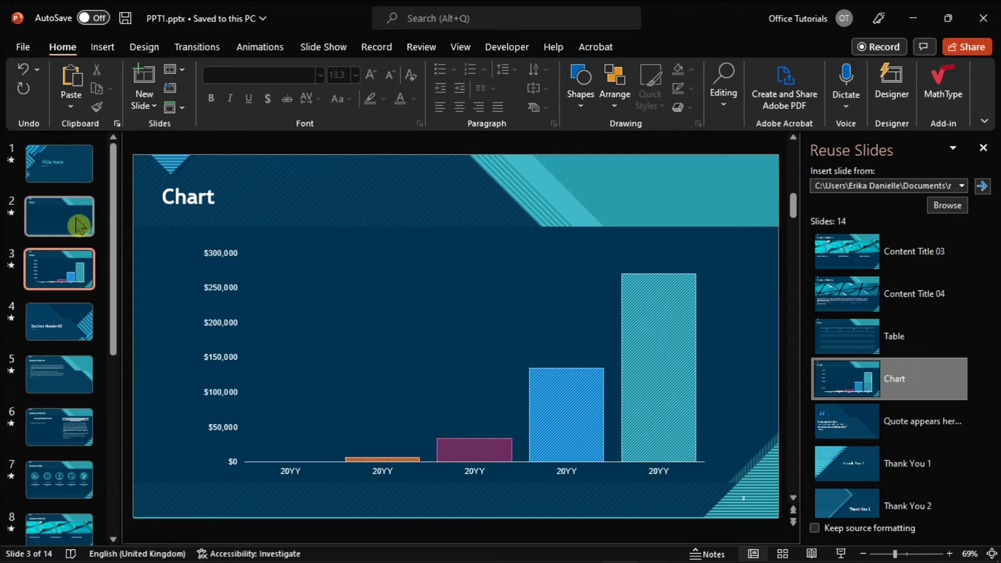
Delete the empty chart slide 2, then go to the File backstage home screen
{"action": "left_click", "coordinate": [78, 225]}
{"action": "right_click", "coordinate": [78, 225]}
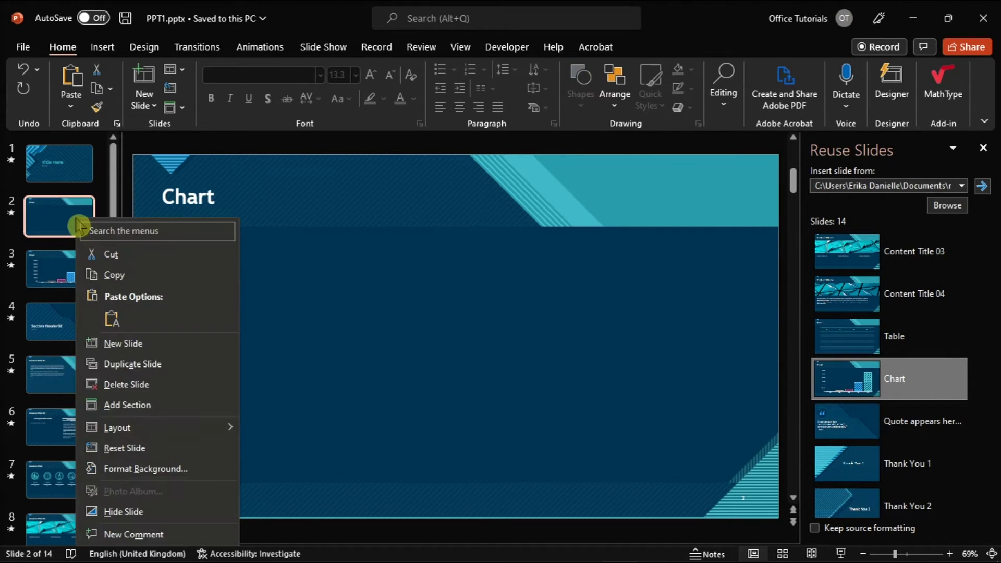
{"action": "left_click", "coordinate": [129, 387]}
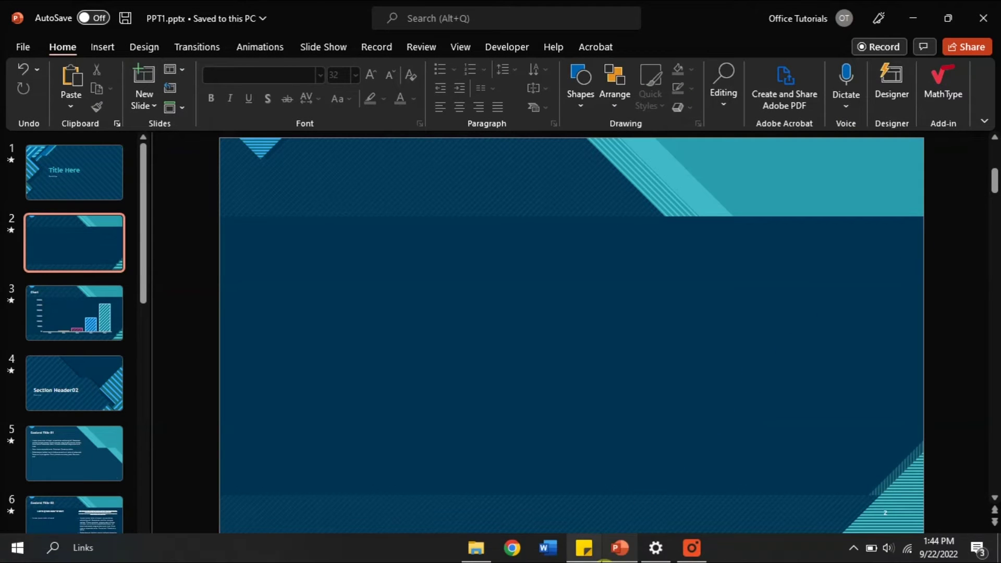
{"action": "left_click", "coordinate": [656, 553]}
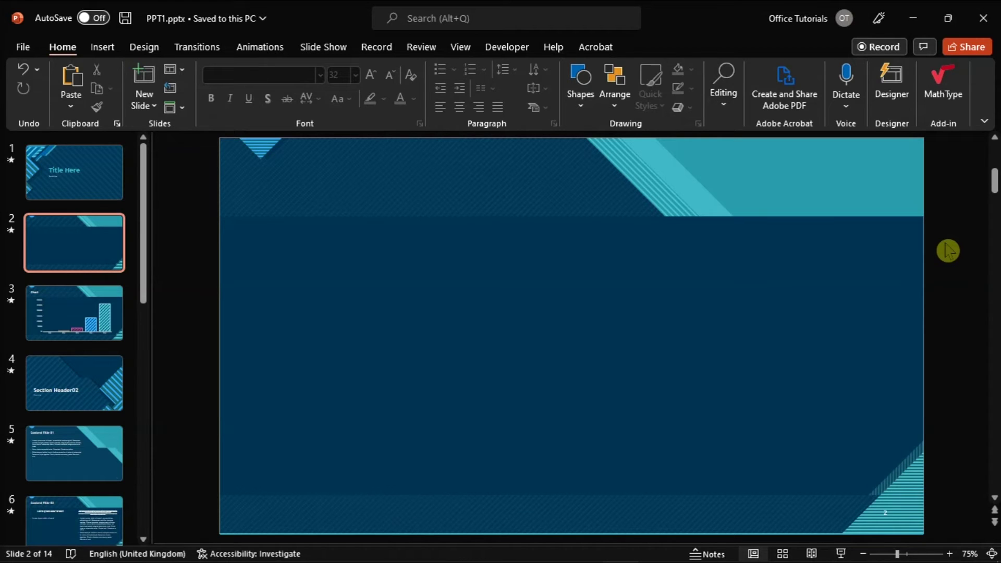
{"action": "left_click", "coordinate": [25, 46]}
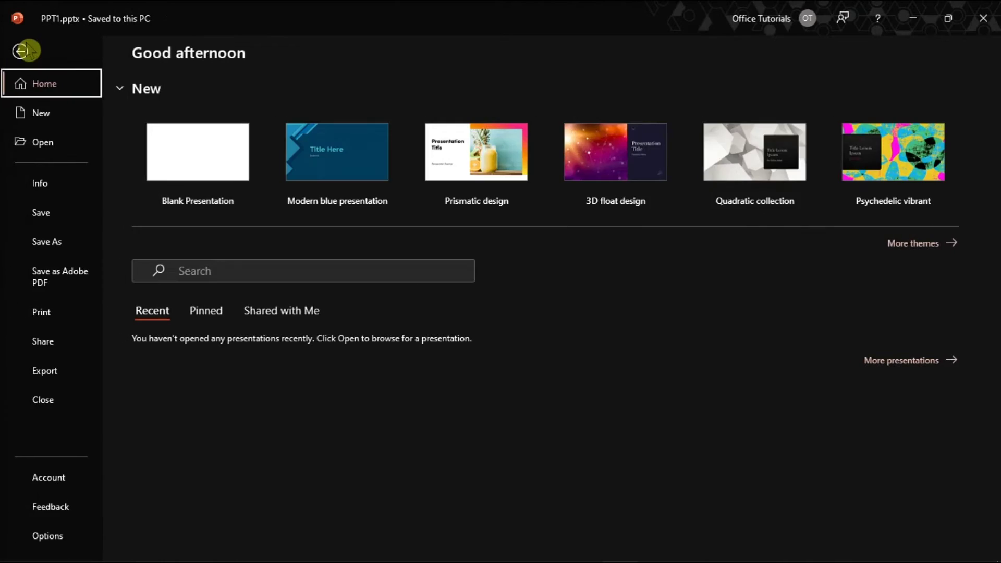
In Options > Add-ins > COM Add-ins, disable Acrobat PDFMaker and OneNote Linked Notes and confirm
{"action": "key", "text": "Escape"}
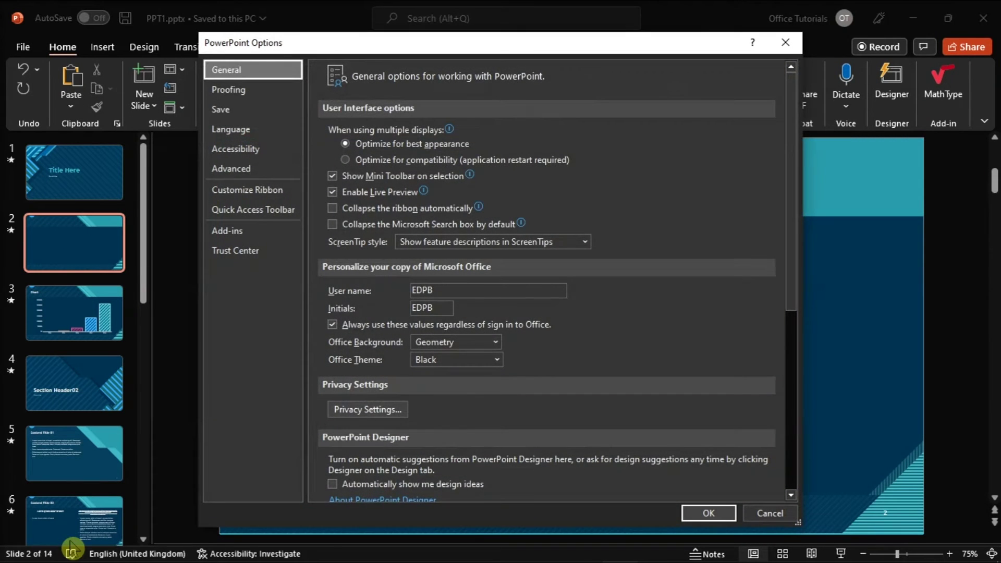
{"action": "left_click", "coordinate": [235, 233]}
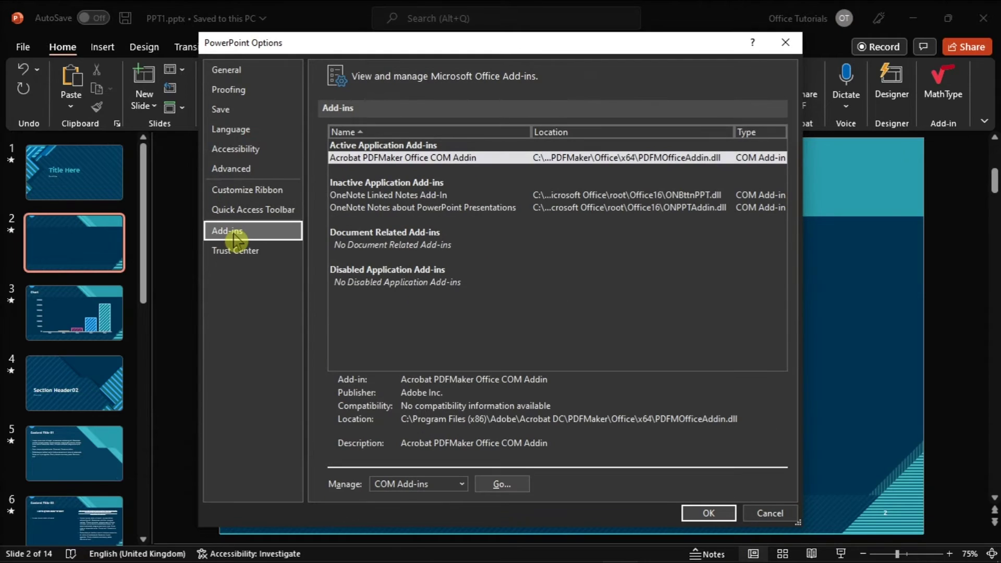
{"action": "left_click", "coordinate": [498, 485]}
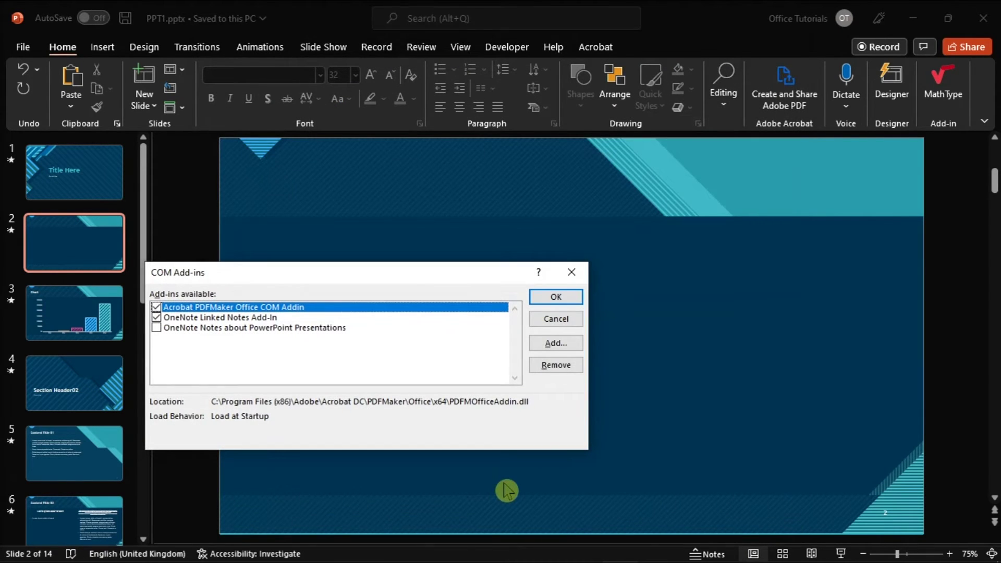
{"action": "left_click_drag", "start_coordinate": [415, 274], "coordinate": [496, 200]}
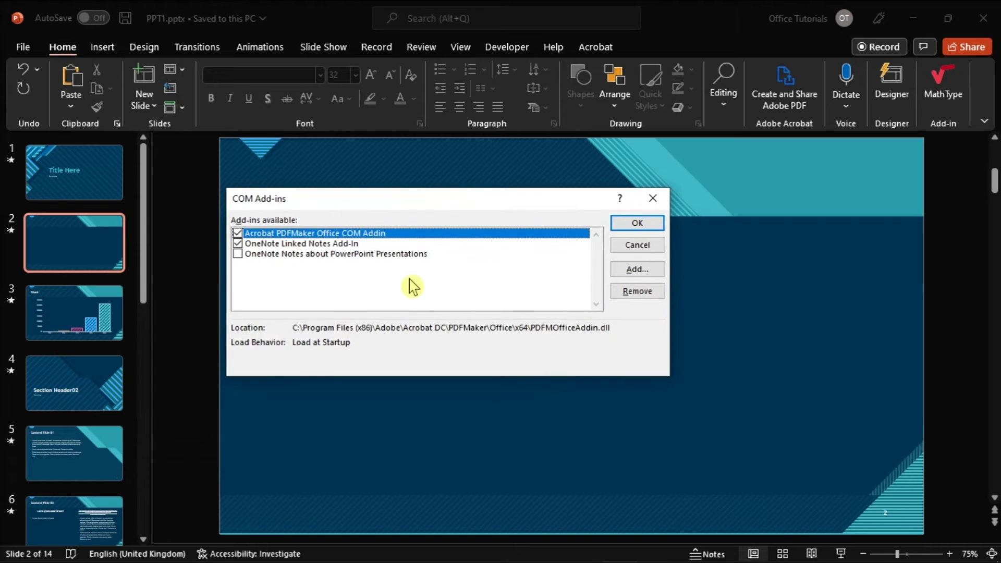
{"action": "left_click", "coordinate": [238, 243]}
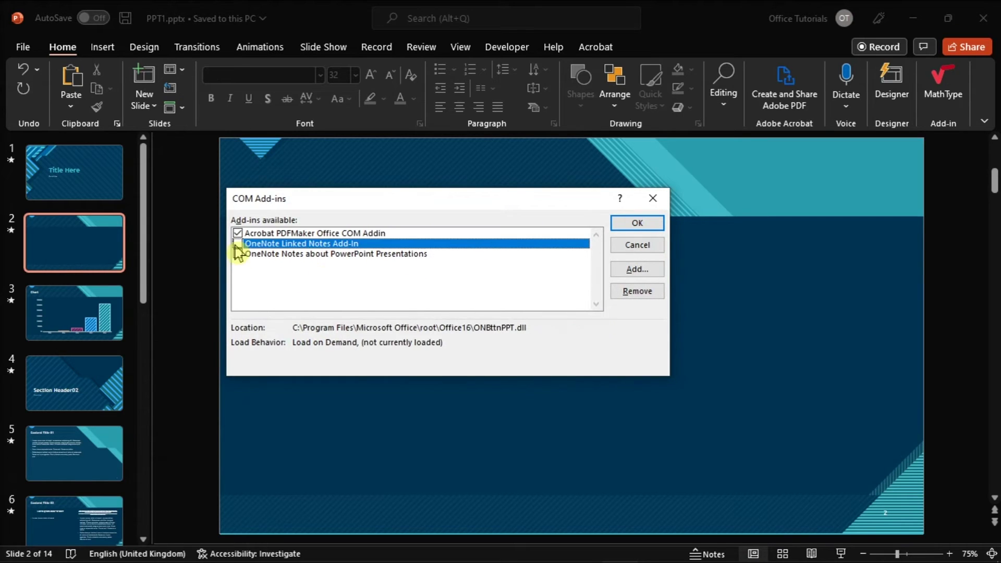
{"action": "left_click", "coordinate": [647, 224]}
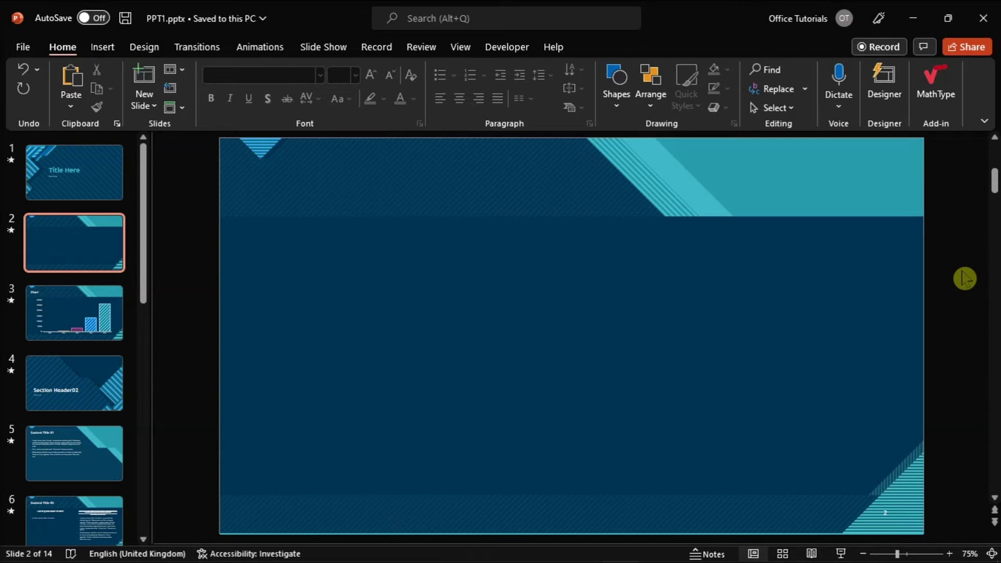
From Apps & features, choose Modify on Microsoft 365 Apps for enterprise to reach the repair options
{"action": "left_click", "coordinate": [8, 553]}
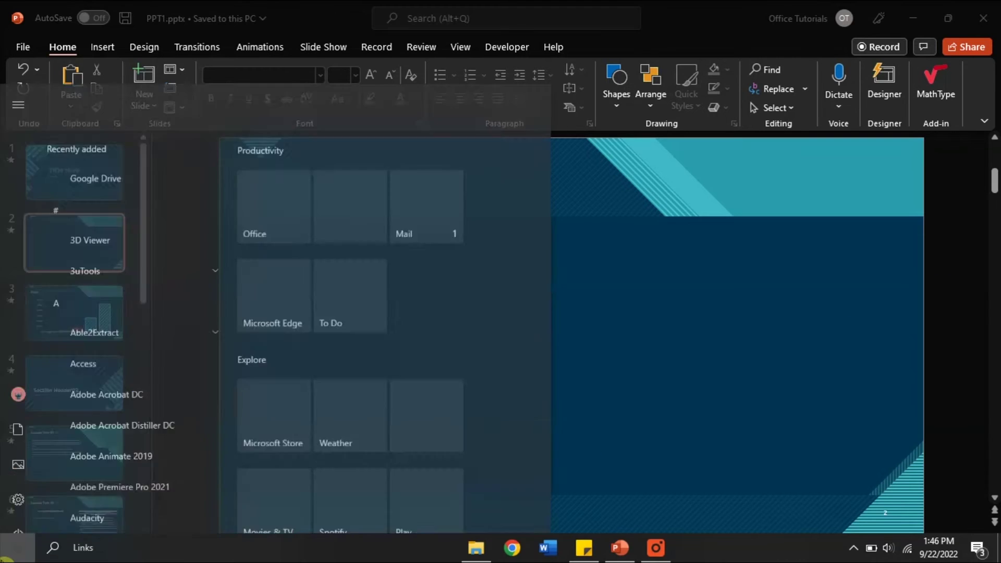
{"action": "type", "text": "apps an"}
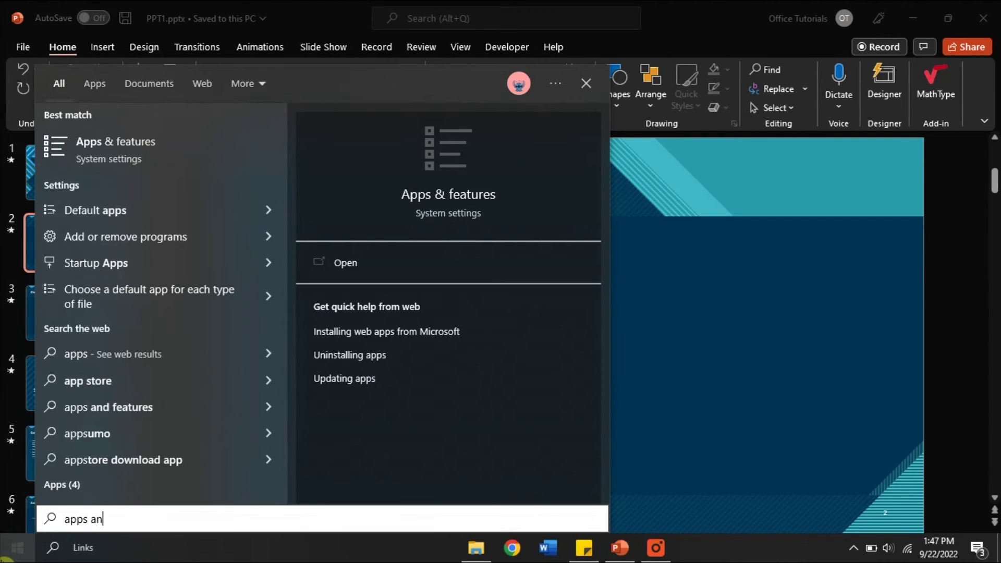
{"action": "type", "text": "d features"}
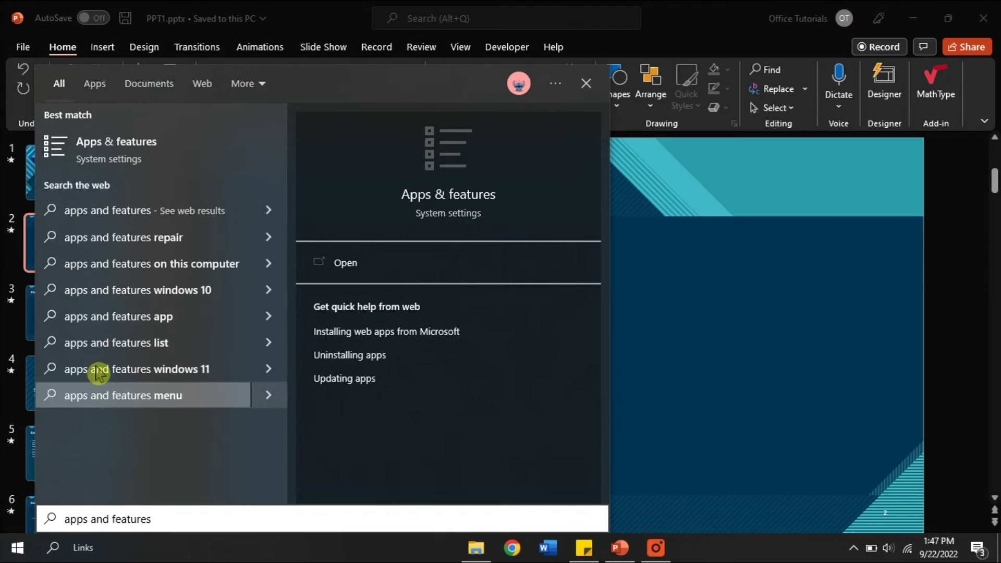
{"action": "left_click", "coordinate": [141, 157]}
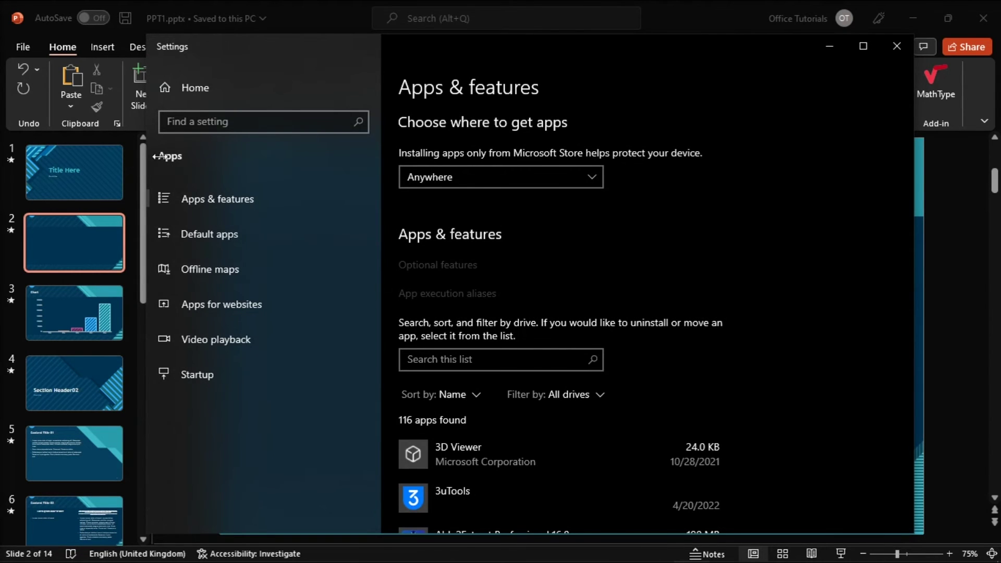
{"action": "scroll", "coordinate": [635, 362], "scroll_direction": "down", "scroll_amount": 5}
{"action": "scroll", "coordinate": [654, 364], "scroll_direction": "down", "scroll_amount": 8}
{"action": "scroll", "coordinate": [655, 366], "scroll_direction": "down", "scroll_amount": 5}
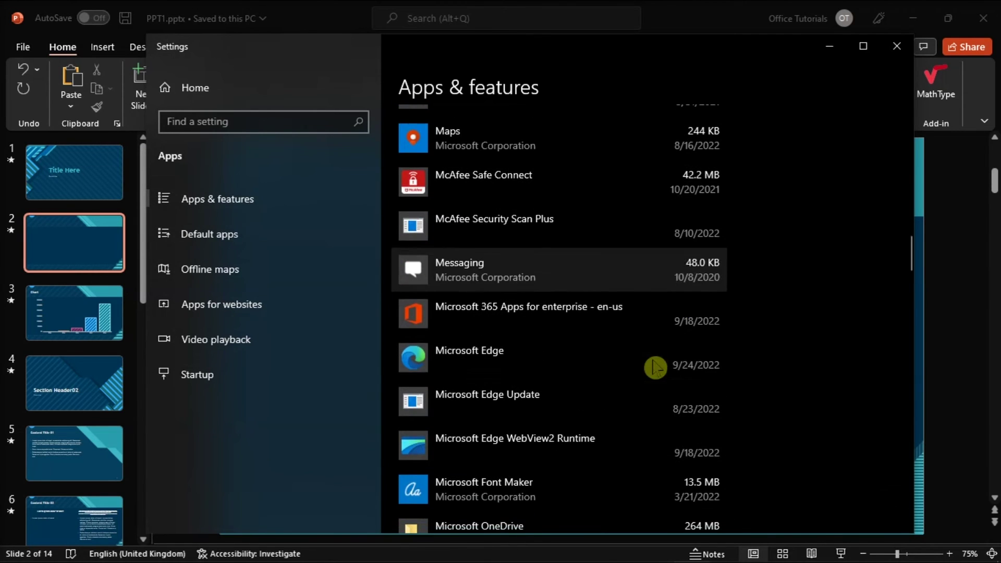
{"action": "left_click", "coordinate": [623, 332]}
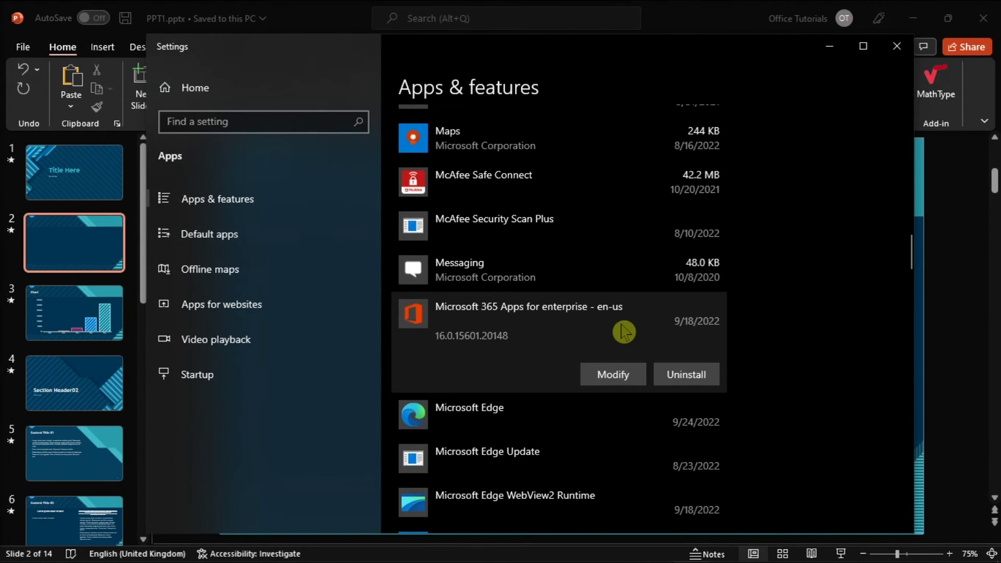
{"action": "left_click", "coordinate": [604, 377]}
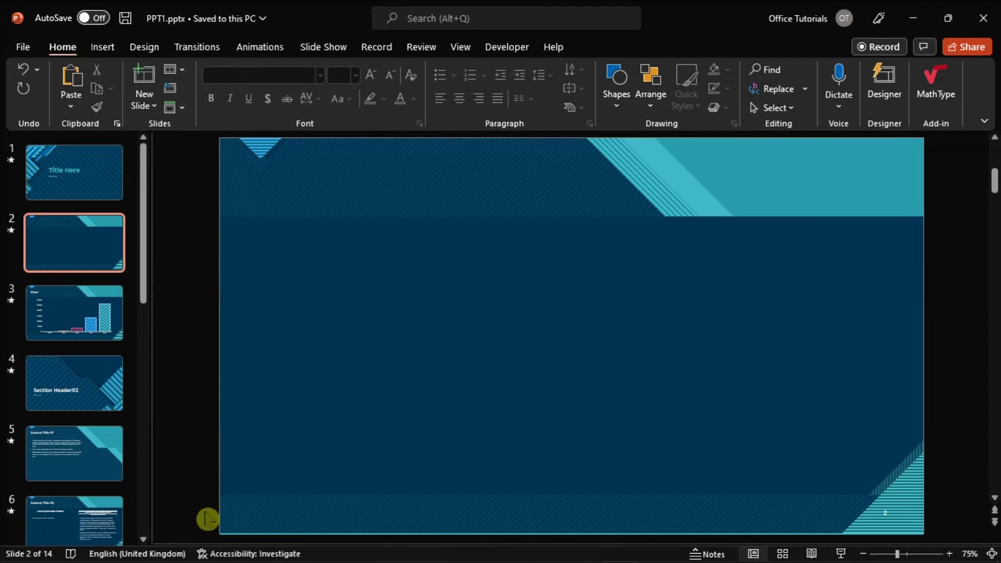
In Device Manager, expand Display adapters and bring up actions for Intel(R) HD Graphics 620
{"action": "left_click", "coordinate": [17, 549]}
{"action": "type", "text": "devi"}
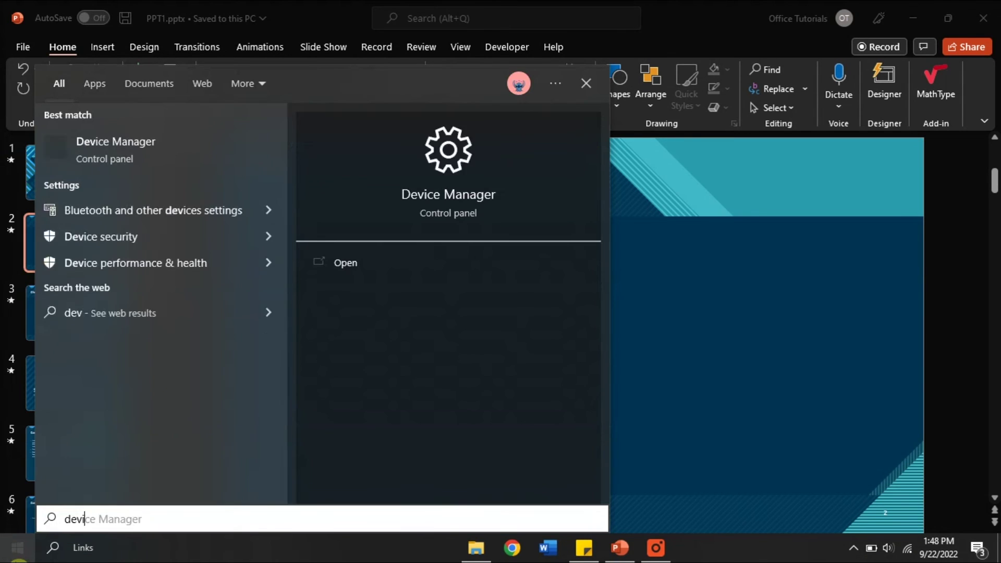
{"action": "type", "text": "ce manager"}
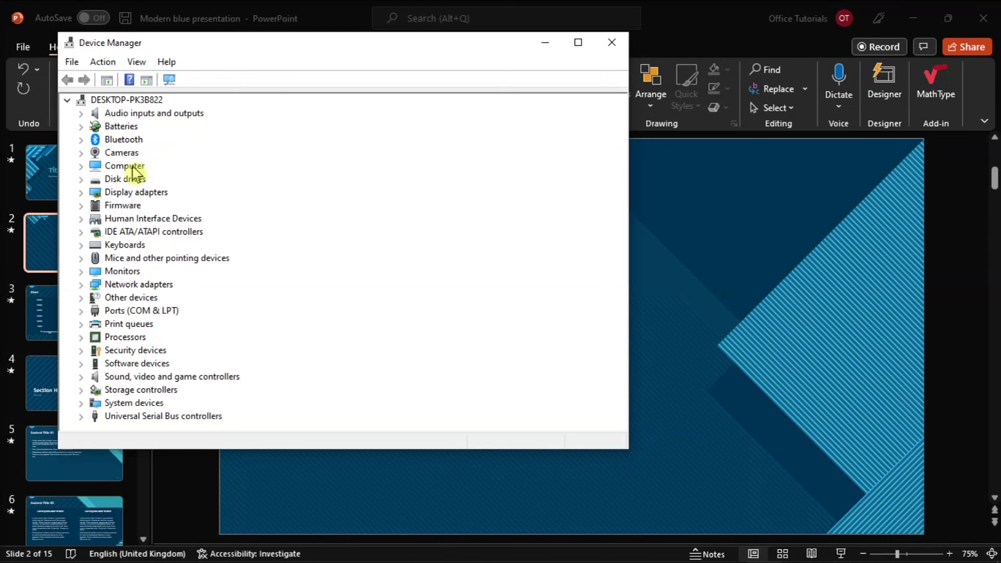
{"action": "left_click", "coordinate": [81, 192]}
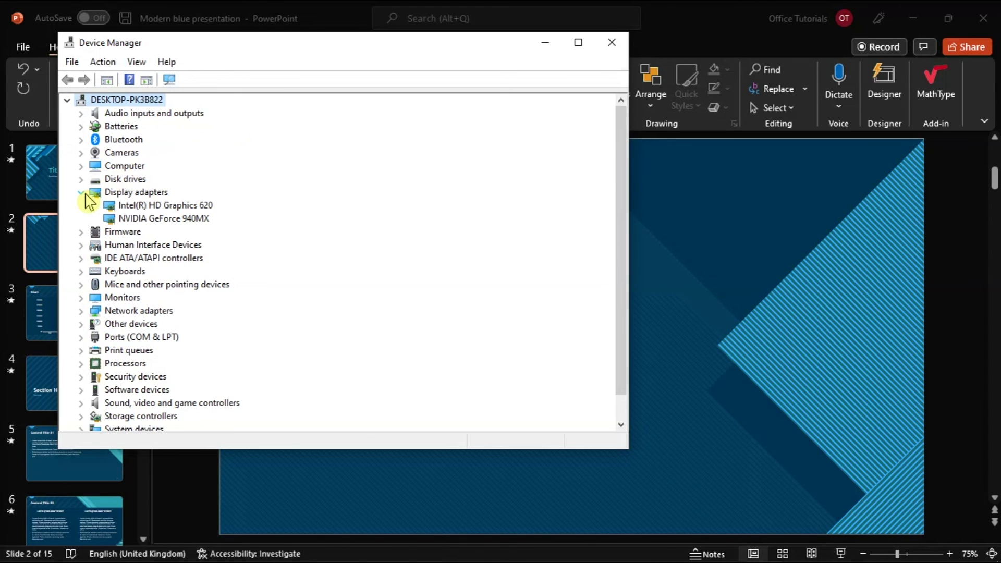
{"action": "right_click", "coordinate": [154, 209]}
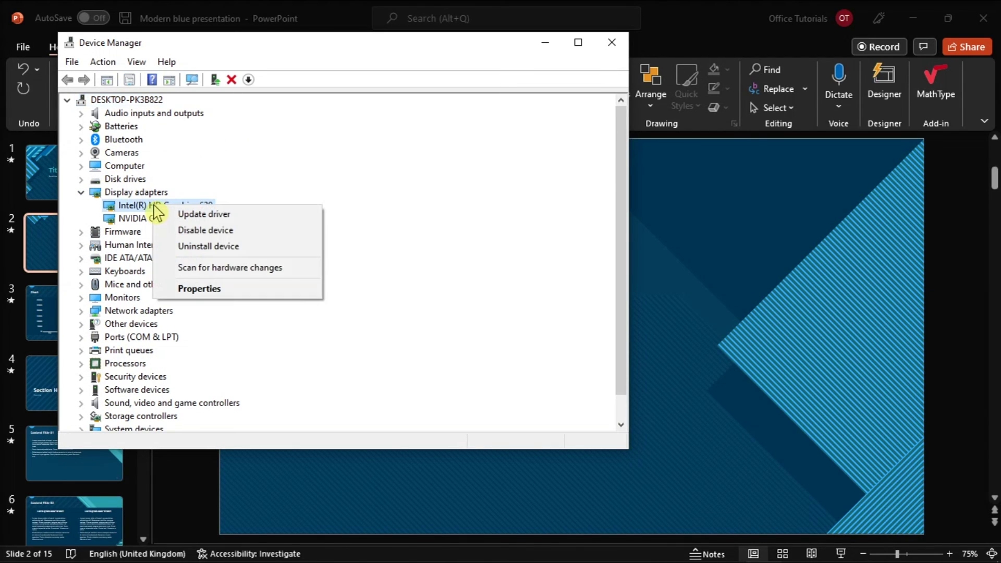